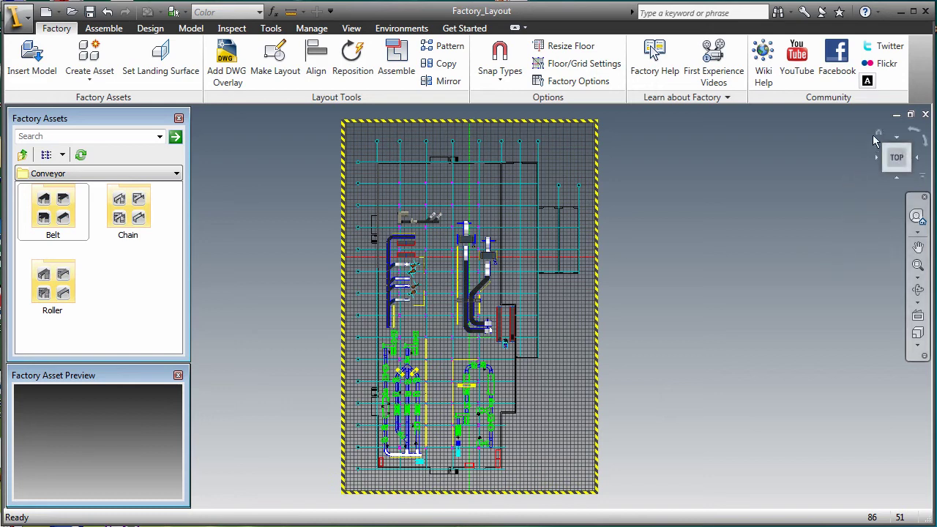
- Move the machine aside and add a Horizontal Curve Belt Conveyor after the first conveyor. Then snap the machine and bottle line to it
{"action": "left_click", "coordinate": [878, 132]}
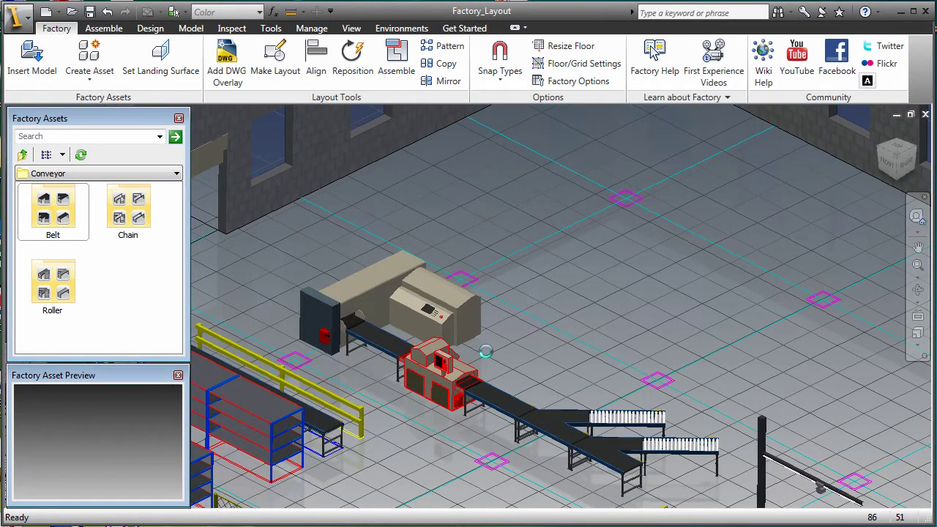
{"action": "left_click_drag", "start_coordinate": [594, 337], "coordinate": [583, 368]}
{"action": "double_click", "coordinate": [44, 214]}
{"action": "left_click", "coordinate": [53, 212]}
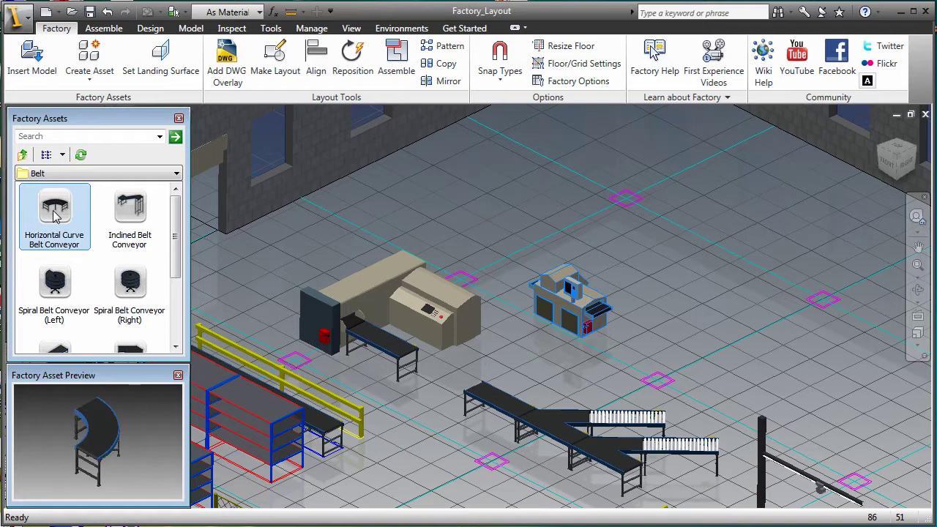
{"action": "left_click_drag", "start_coordinate": [399, 219], "coordinate": [408, 375]}
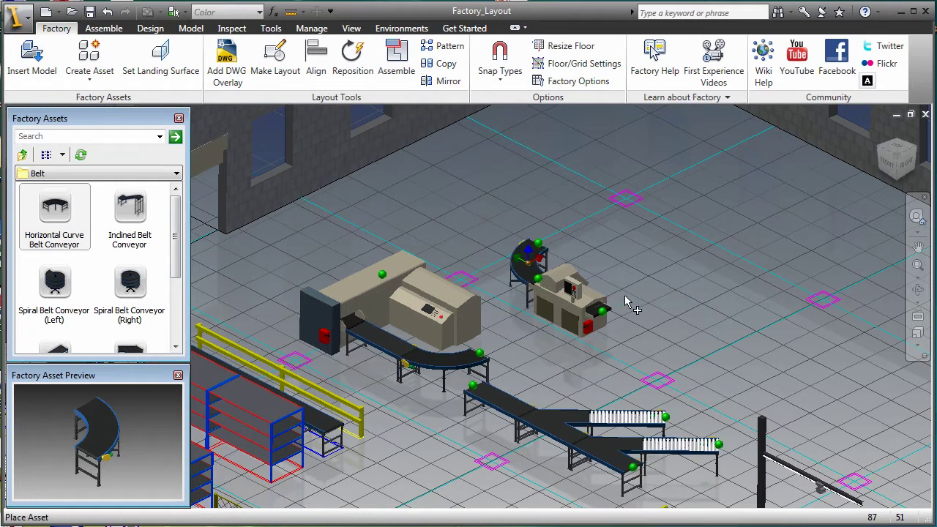
{"action": "right_click", "coordinate": [625, 259]}
{"action": "left_click", "coordinate": [652, 268]}
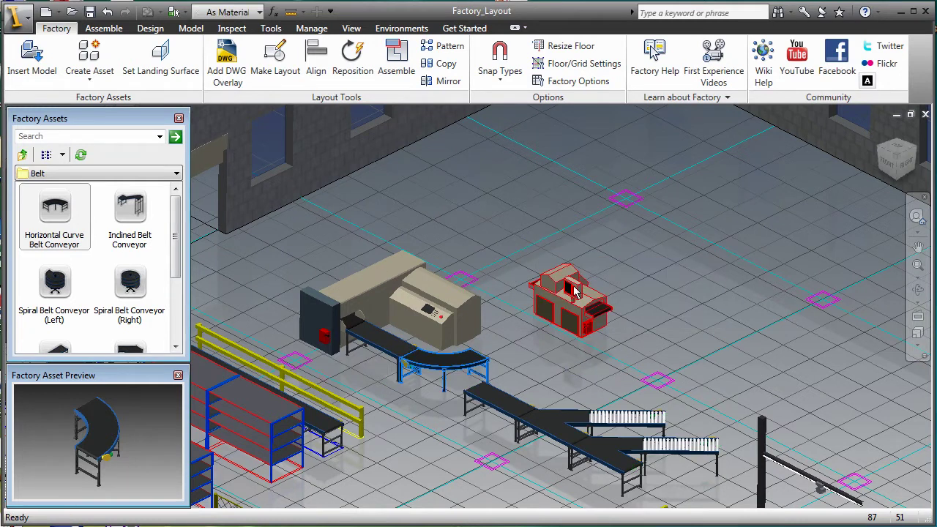
{"action": "left_click_drag", "start_coordinate": [544, 322], "coordinate": [560, 379]}
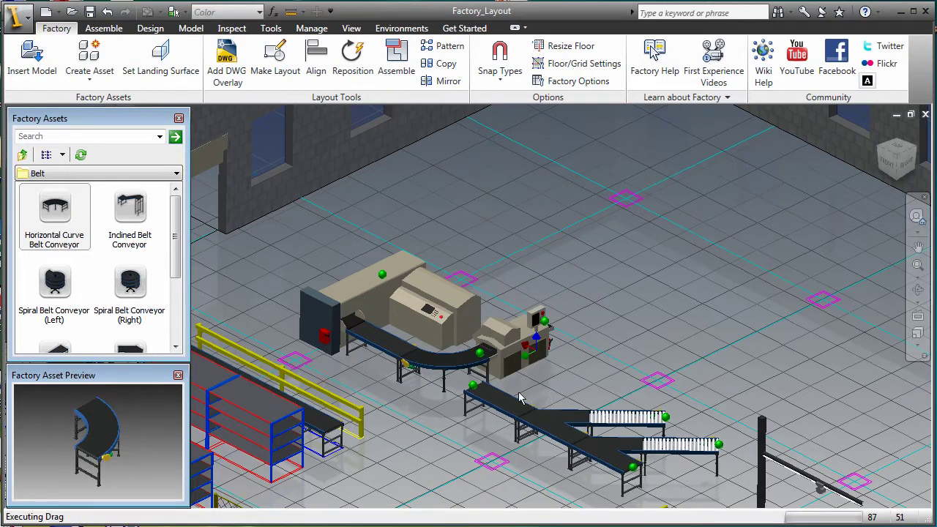
{"action": "left_click_drag", "start_coordinate": [556, 391], "coordinate": [619, 379]}
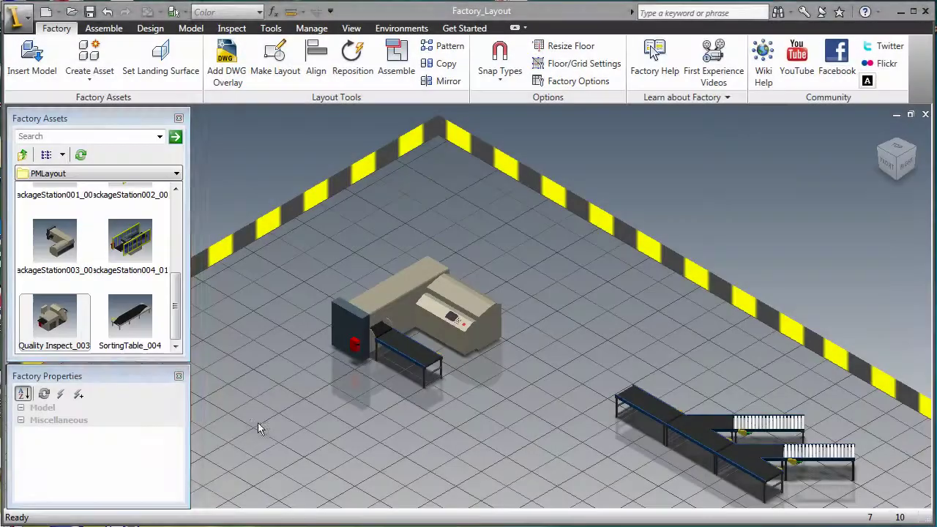
- Place the Quality Inspect_003 machine by the short conveyor and move the branching conveyor assembly up to it
{"action": "left_click_drag", "start_coordinate": [58, 331], "coordinate": [71, 324]}
{"action": "left_click_drag", "start_coordinate": [225, 360], "coordinate": [452, 395]}
{"action": "left_click", "coordinate": [444, 393]}
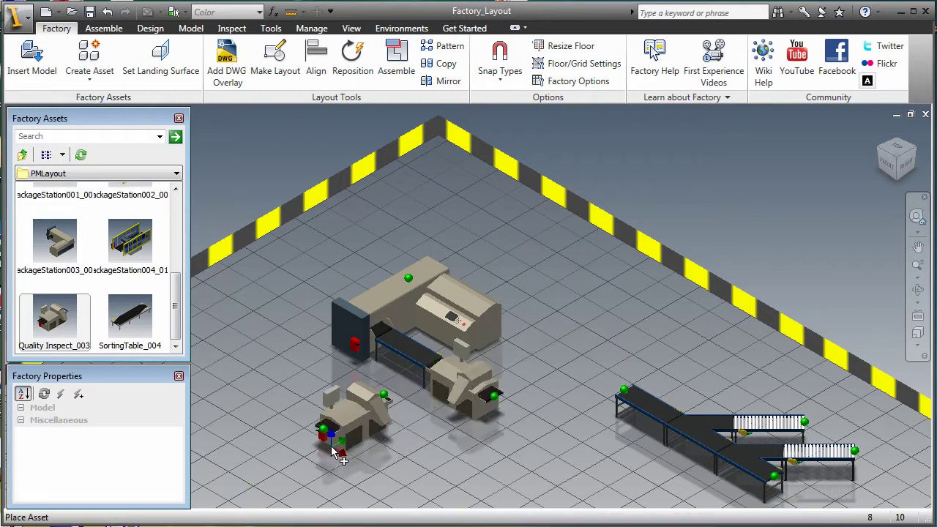
{"action": "right_click", "coordinate": [331, 448]}
{"action": "left_click", "coordinate": [358, 456]}
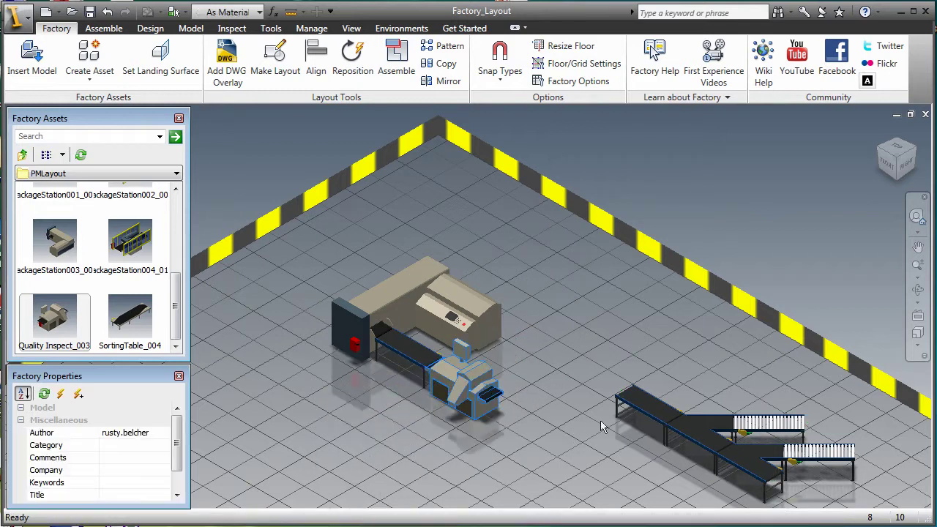
{"action": "left_click_drag", "start_coordinate": [633, 408], "coordinate": [566, 448]}
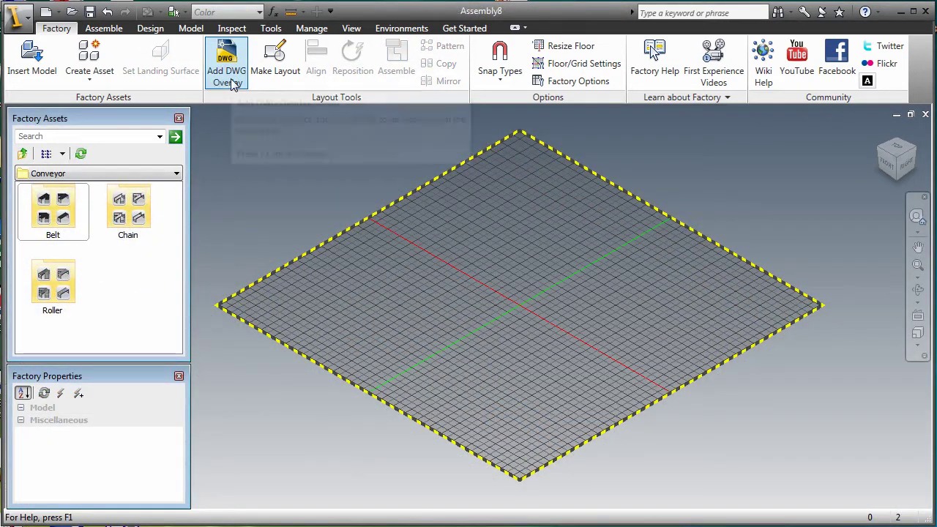
- Load the Factory Facility 2D drawing as a DWG overlay on the floor
{"action": "left_click", "coordinate": [234, 83]}
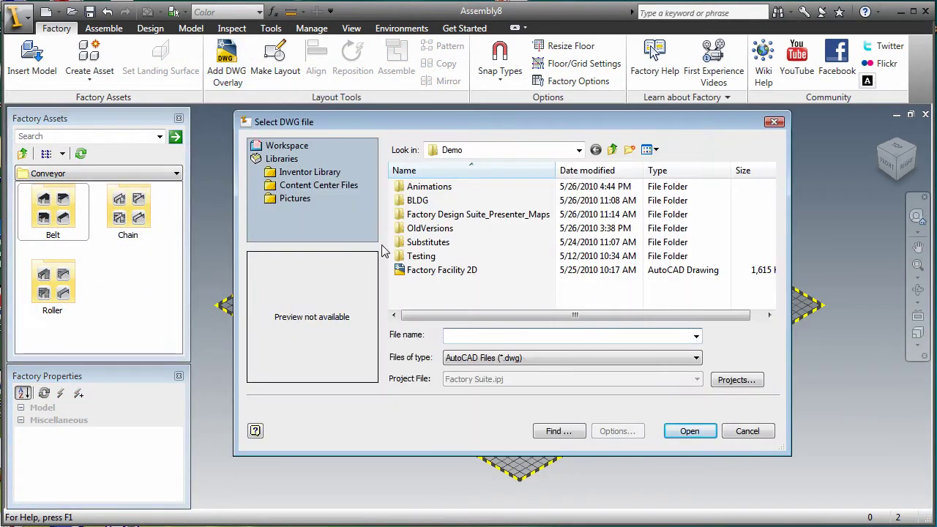
{"action": "left_click", "coordinate": [427, 271]}
{"action": "left_click", "coordinate": [676, 426]}
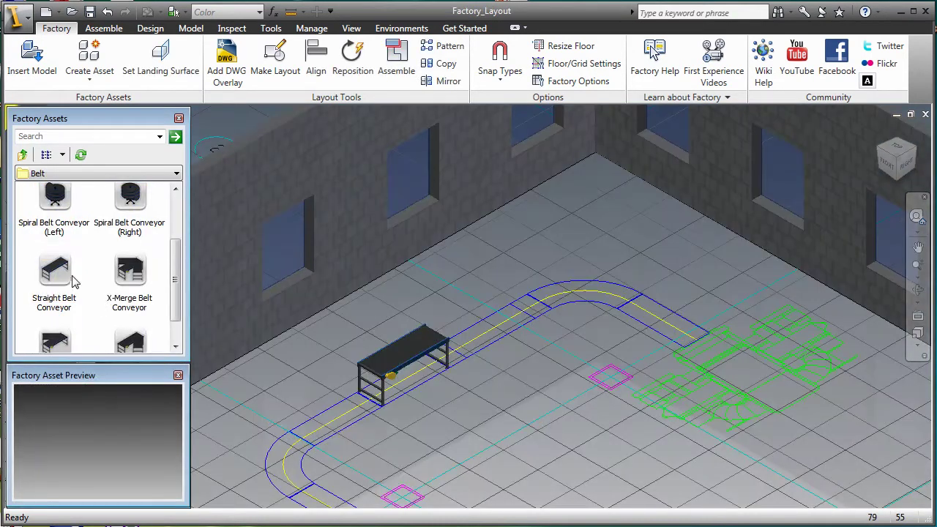
- Add a Straight Belt Conveyor and an Inclined Belt Conveyor rising along the overlay path
{"action": "left_click", "coordinate": [84, 283]}
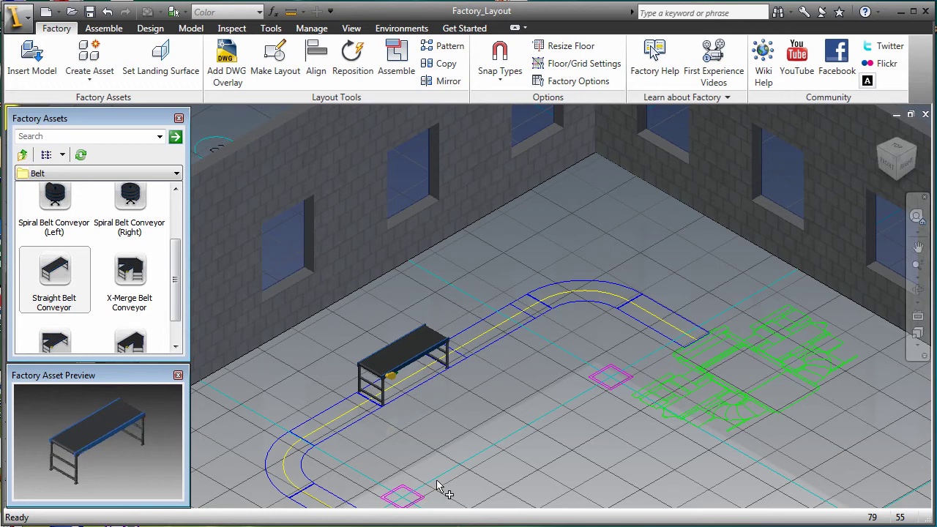
{"action": "left_click", "coordinate": [443, 433]}
{"action": "scroll", "coordinate": [180, 243], "scroll_direction": "up", "scroll_amount": 1}
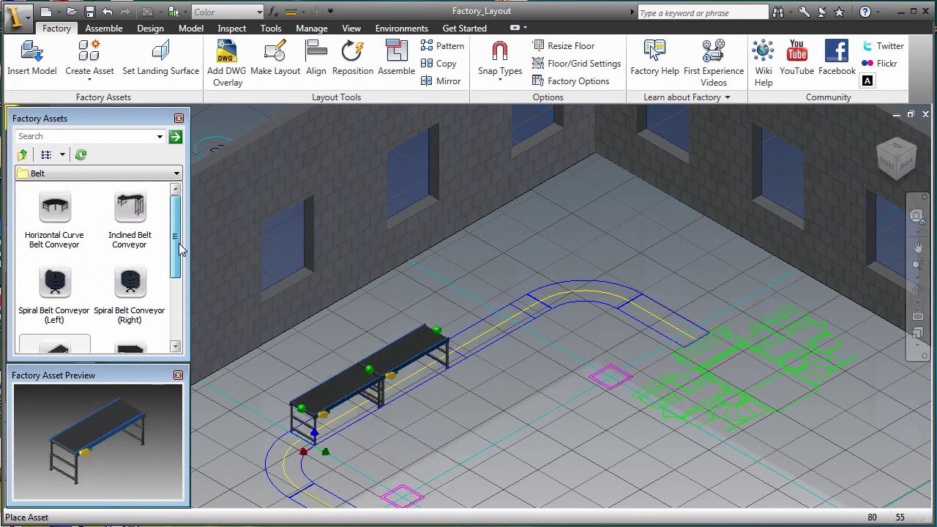
{"action": "left_click", "coordinate": [133, 217]}
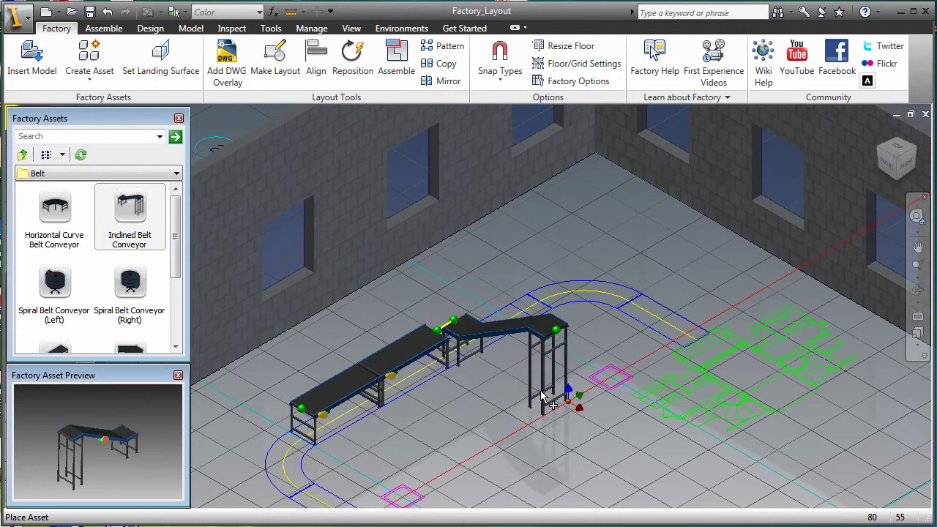
{"action": "left_click", "coordinate": [534, 405]}
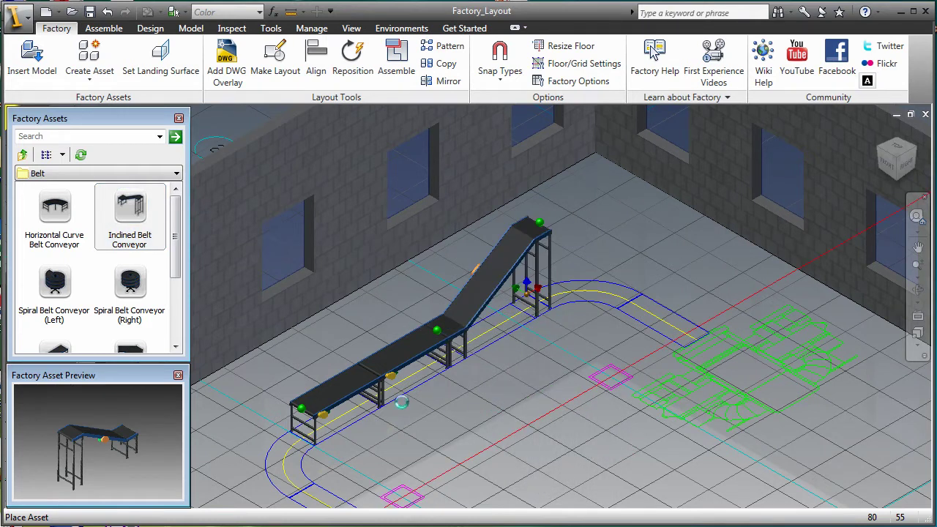
- Add a Horizontal Curve Belt Conveyor and a final Straight Belt Conveyor around the corner
{"action": "left_click", "coordinate": [66, 220]}
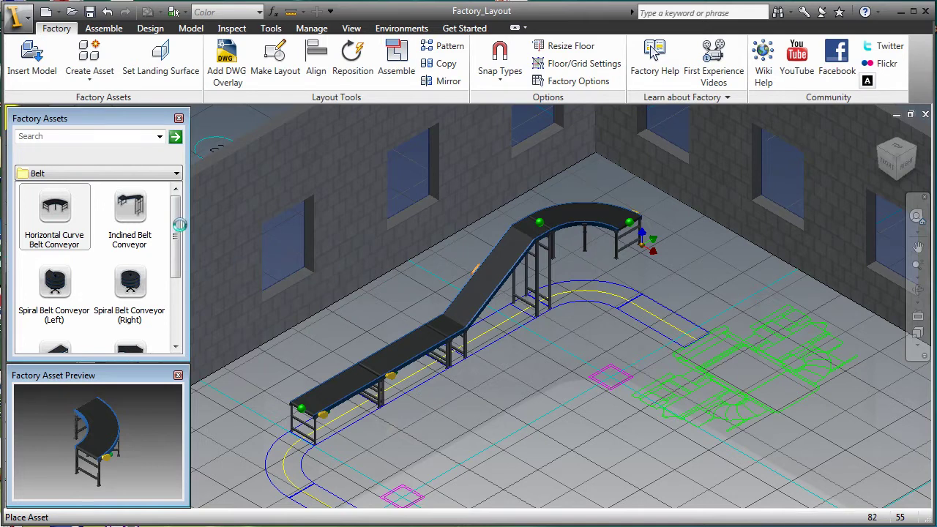
{"action": "left_click_drag", "start_coordinate": [180, 226], "coordinate": [178, 261]}
{"action": "left_click", "coordinate": [55, 282]}
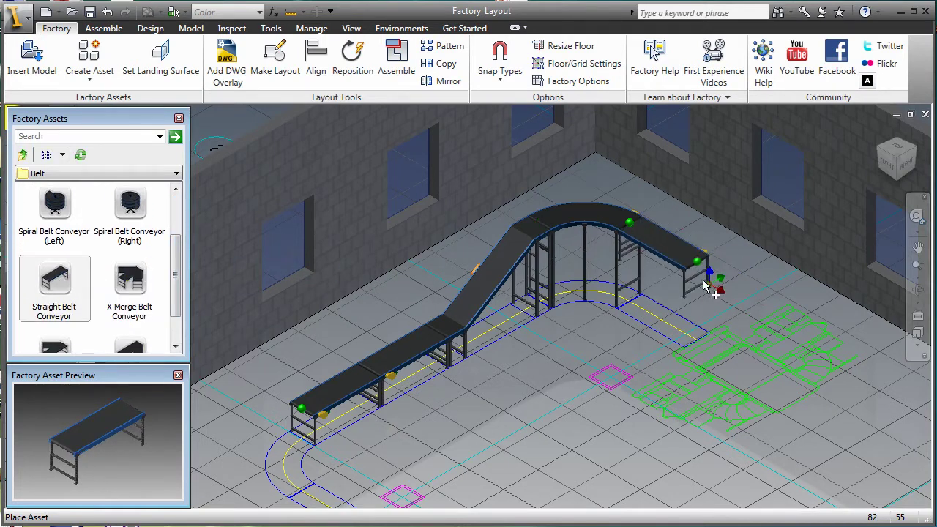
{"action": "left_click", "coordinate": [761, 278]}
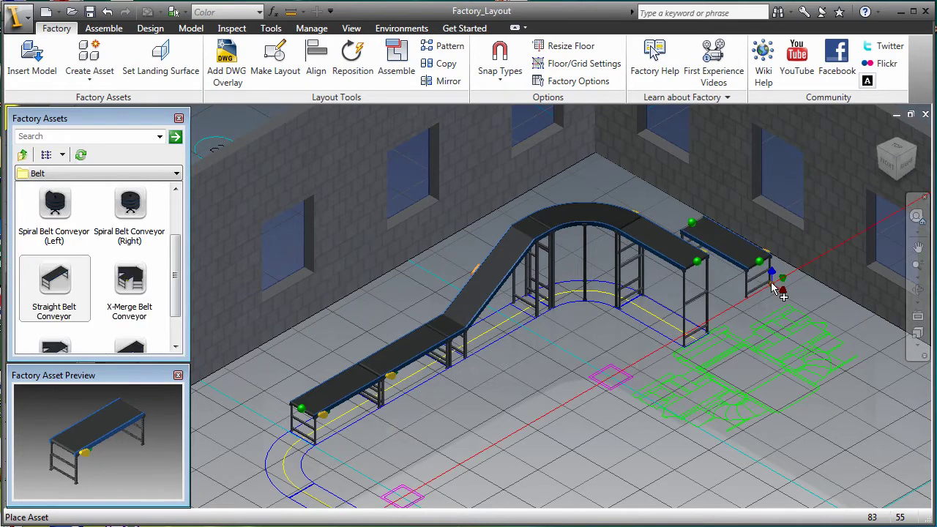
{"action": "right_click", "coordinate": [772, 286]}
{"action": "left_click", "coordinate": [797, 292]}
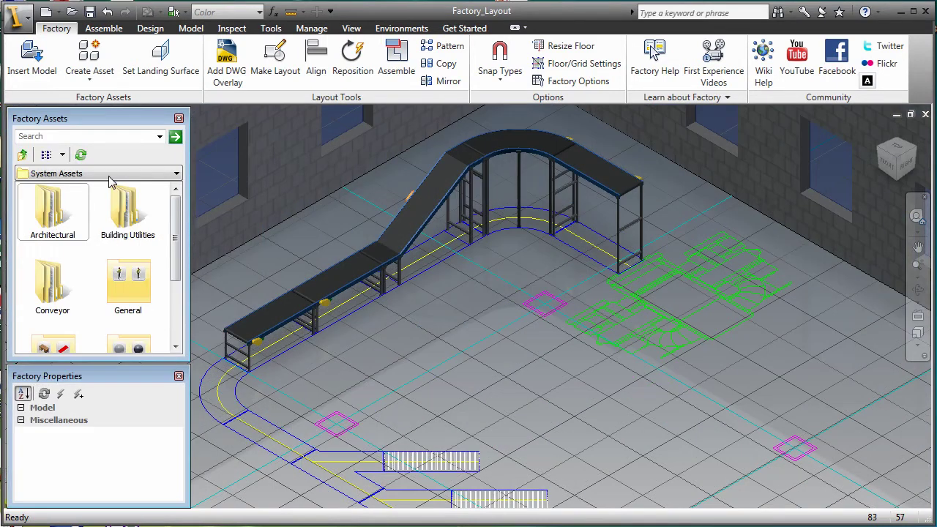
- Insert the Blower model and reorient it with the ZX, YZ and XY rotations before accepting
{"action": "left_click", "coordinate": [33, 71]}
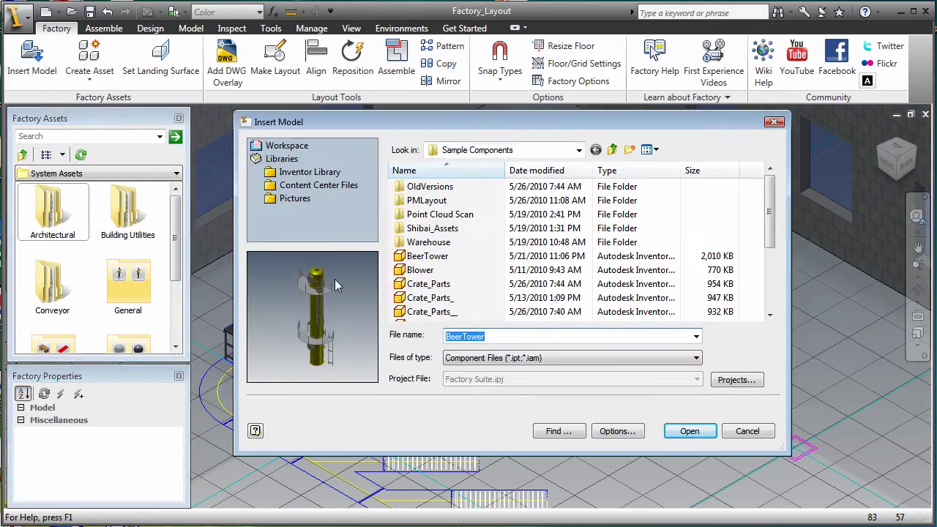
{"action": "left_click", "coordinate": [423, 270]}
{"action": "key", "text": "Return"}
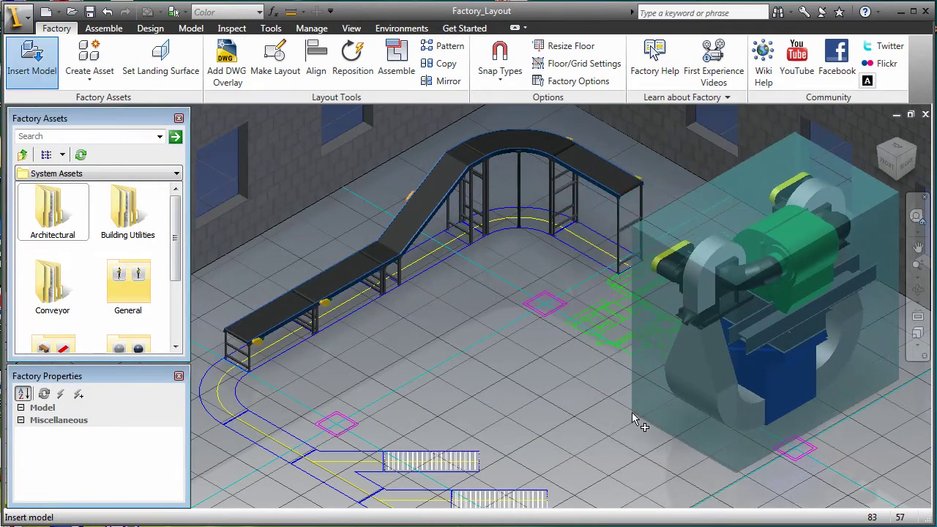
{"action": "left_click", "coordinate": [665, 422]}
{"action": "left_click", "coordinate": [695, 421]}
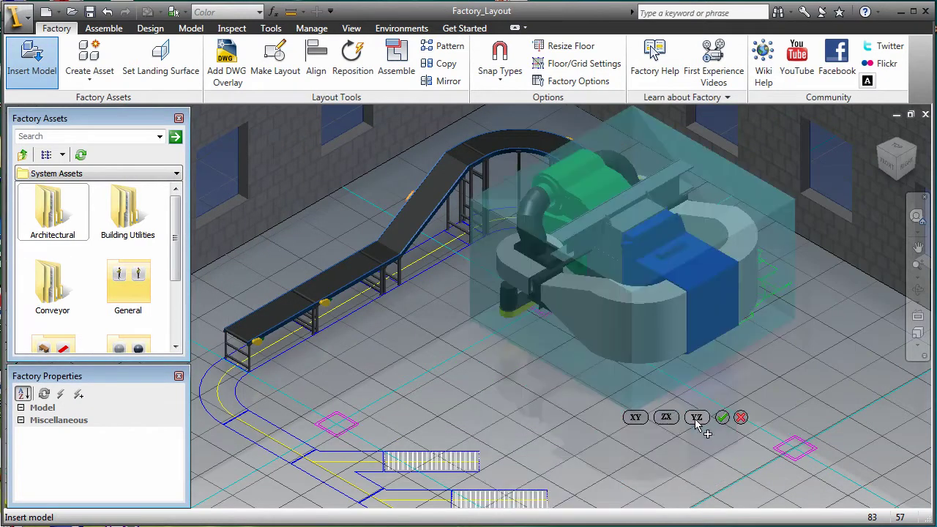
{"action": "left_click", "coordinate": [634, 423]}
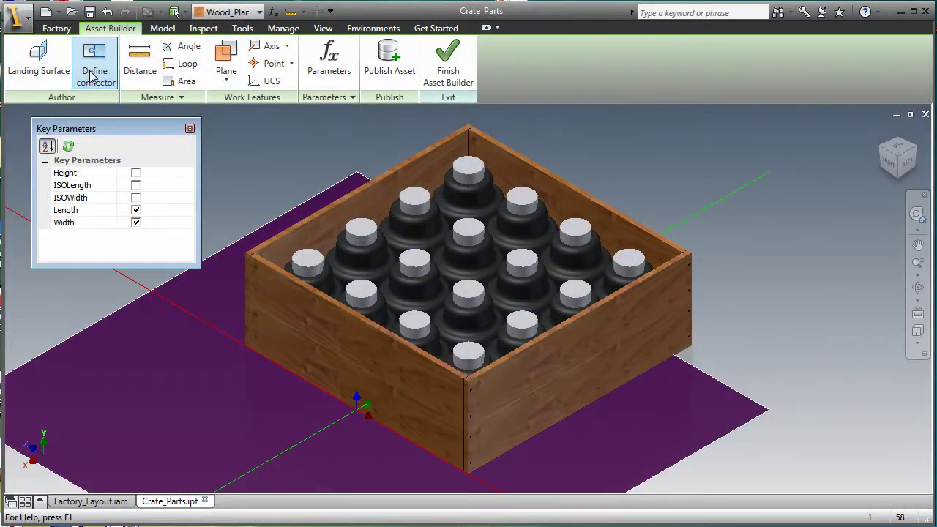
- Define a connector on the crate's right side panel with its up direction, then drag Crate_Parts onto the floor
{"action": "left_click", "coordinate": [91, 78]}
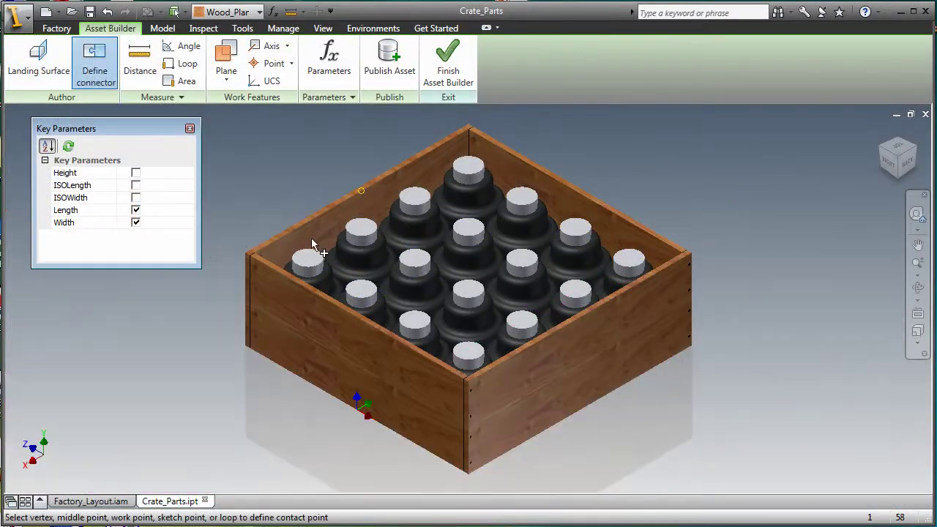
{"action": "left_click", "coordinate": [548, 379]}
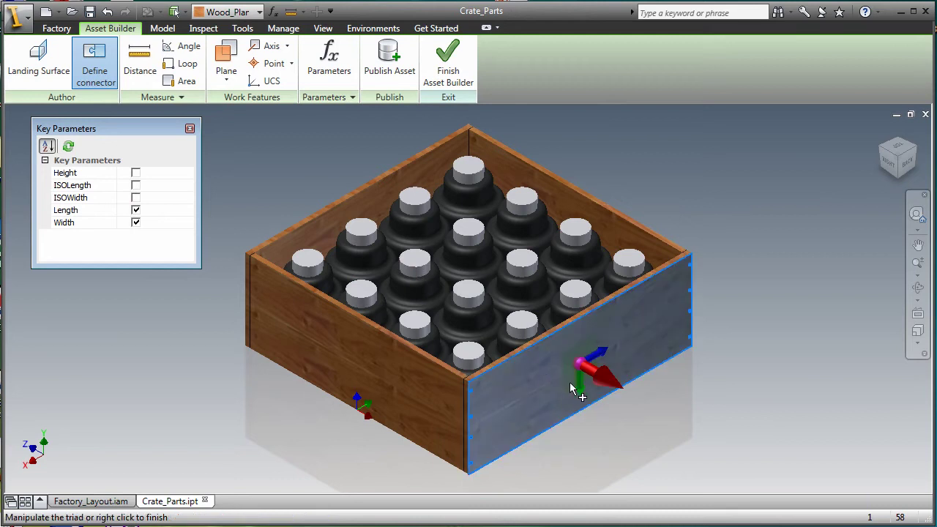
{"action": "left_click", "coordinate": [585, 367]}
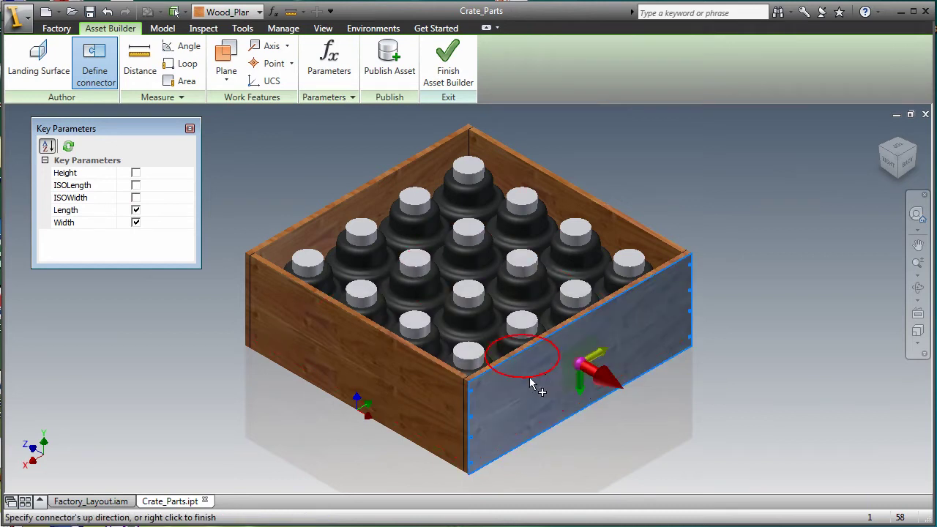
{"action": "left_click", "coordinate": [469, 406]}
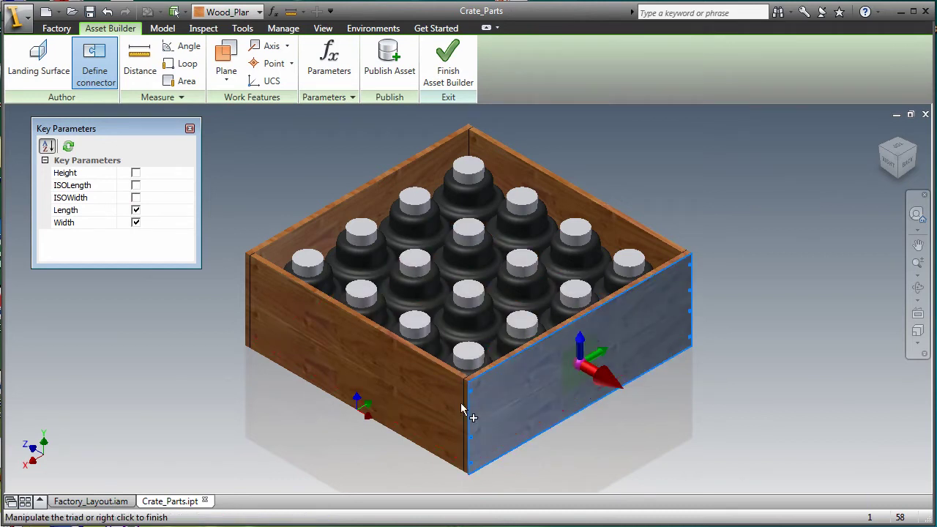
{"action": "right_click", "coordinate": [272, 400]}
{"action": "left_click", "coordinate": [293, 407]}
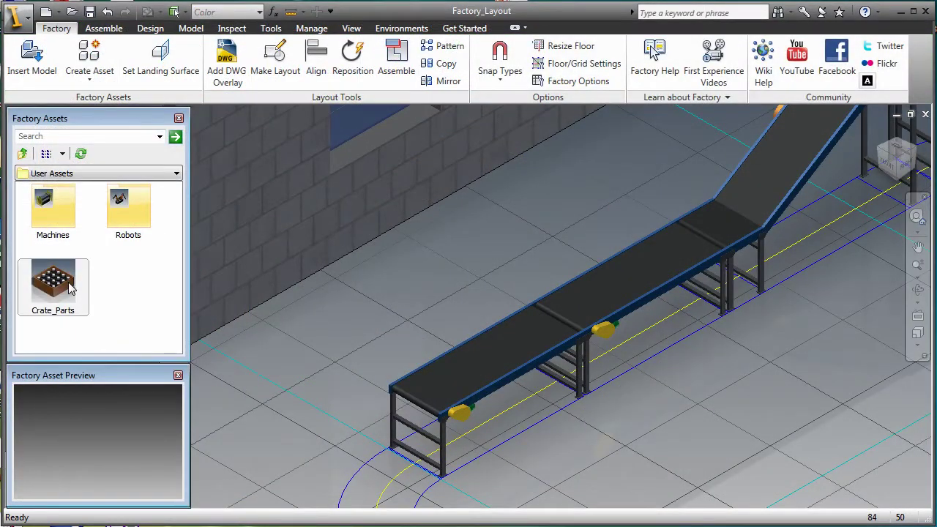
{"action": "left_click_drag", "start_coordinate": [70, 288], "coordinate": [309, 355]}
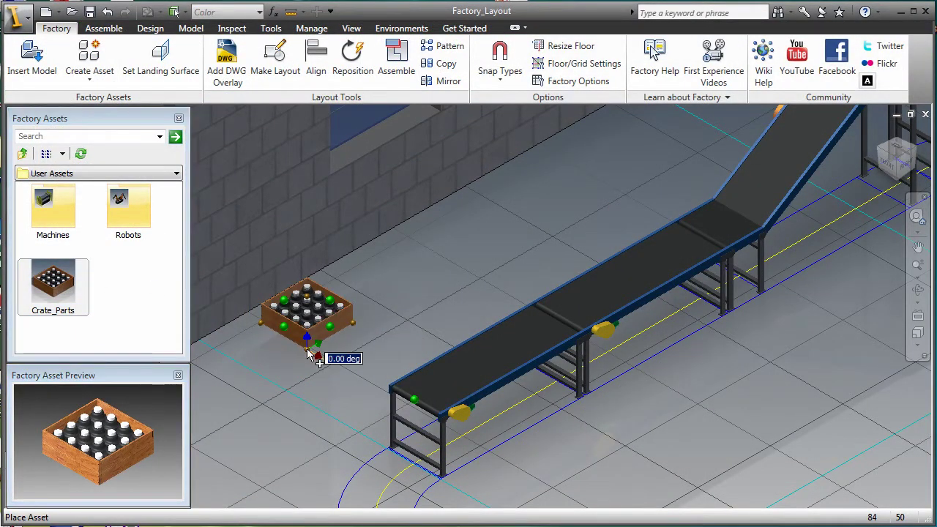
- Place two Crate_Parts crates on the factory floor
{"action": "left_click", "coordinate": [308, 352]}
{"action": "left_click", "coordinate": [369, 344]}
{"action": "key", "text": "Escape"}
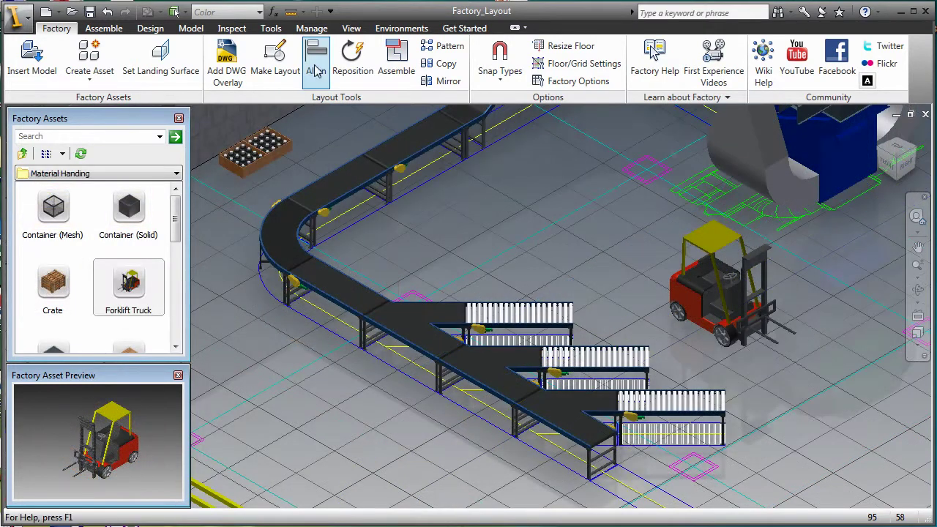
- Align the forklift's orientation to the first roller rack
{"action": "left_click", "coordinate": [706, 293]}
{"action": "left_click", "coordinate": [213, 141]}
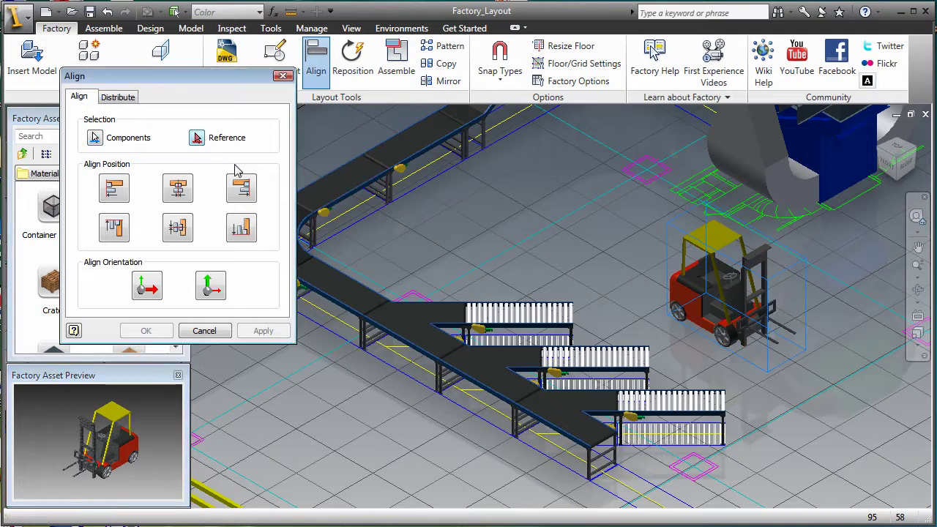
{"action": "left_click", "coordinate": [511, 313]}
{"action": "left_click", "coordinate": [149, 287]}
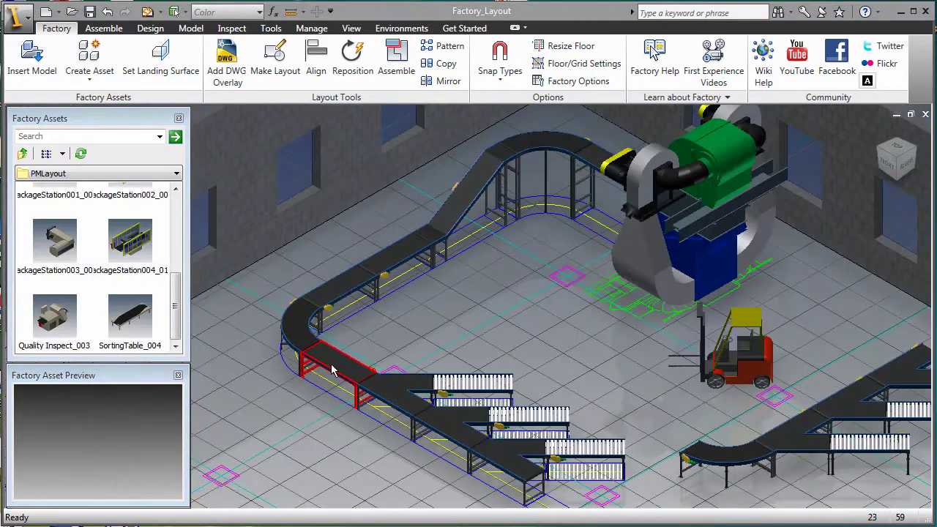
- Move a conveyor section onto open floor and add a Quality Inspect_003 station at the conveyor end
{"action": "left_click_drag", "start_coordinate": [379, 340], "coordinate": [505, 341]}
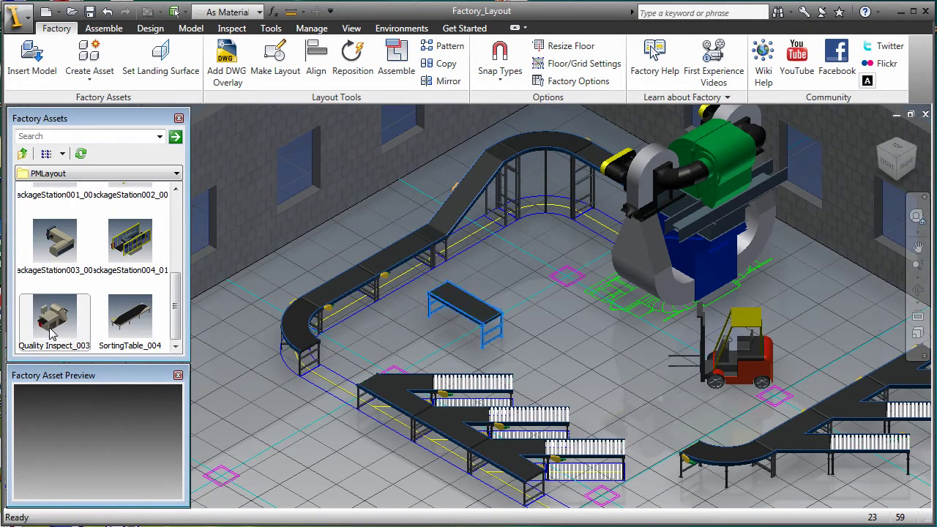
{"action": "left_click", "coordinate": [51, 328]}
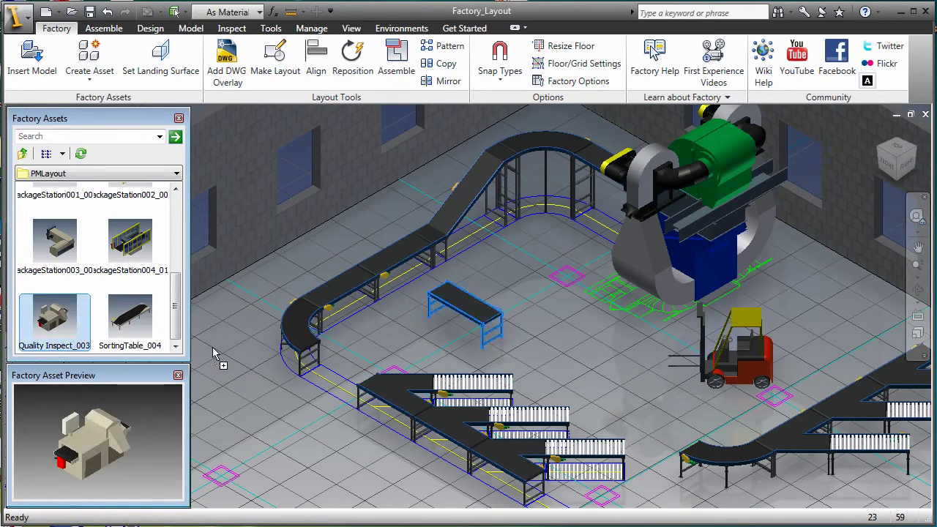
{"action": "left_click_drag", "start_coordinate": [259, 409], "coordinate": [266, 410]}
- Reposition the roller conveyor group down-left across the floor
{"action": "left_click_drag", "start_coordinate": [365, 464], "coordinate": [247, 489]}
{"action": "left_click_drag", "start_coordinate": [616, 453], "coordinate": [379, 417]}
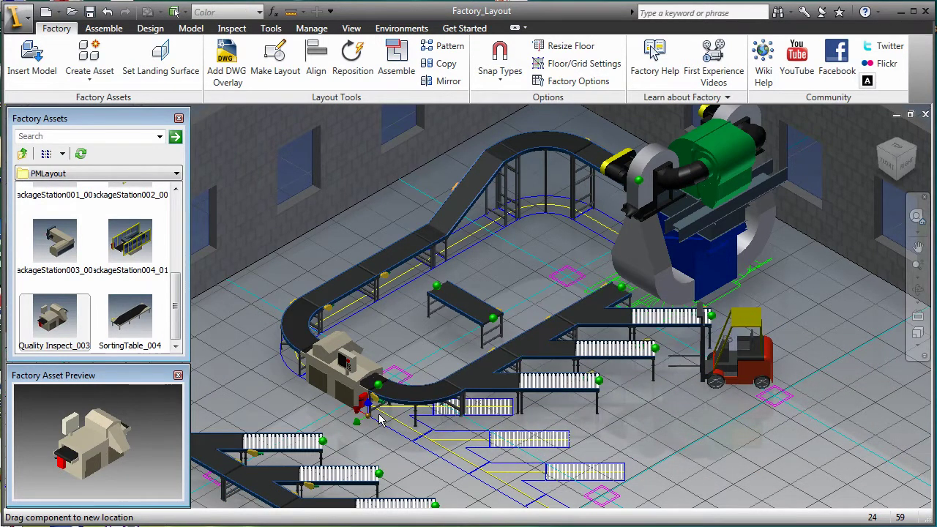
{"action": "left_click_drag", "start_coordinate": [408, 375], "coordinate": [459, 316]}
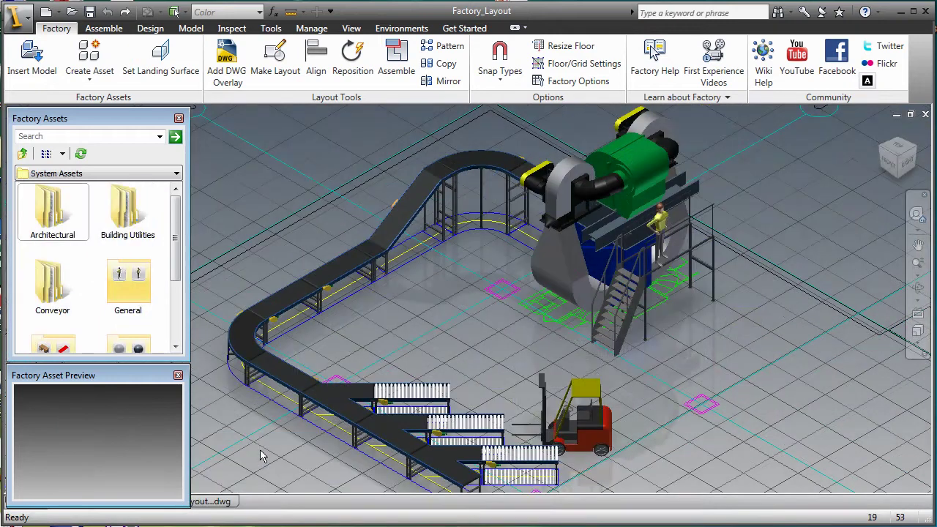
- Create a Top-orientation base view of the layout in the Factory Layout Drawing
{"action": "left_click", "coordinate": [230, 504]}
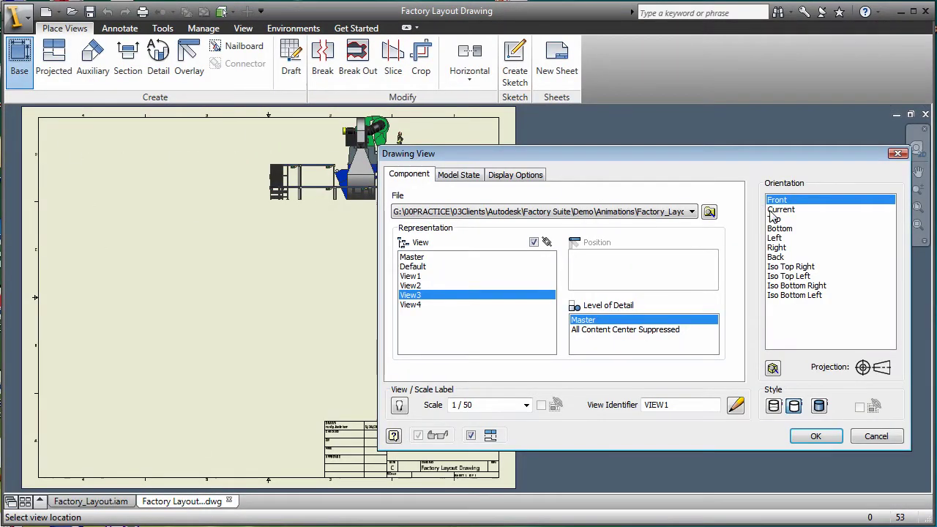
{"action": "left_click", "coordinate": [774, 219]}
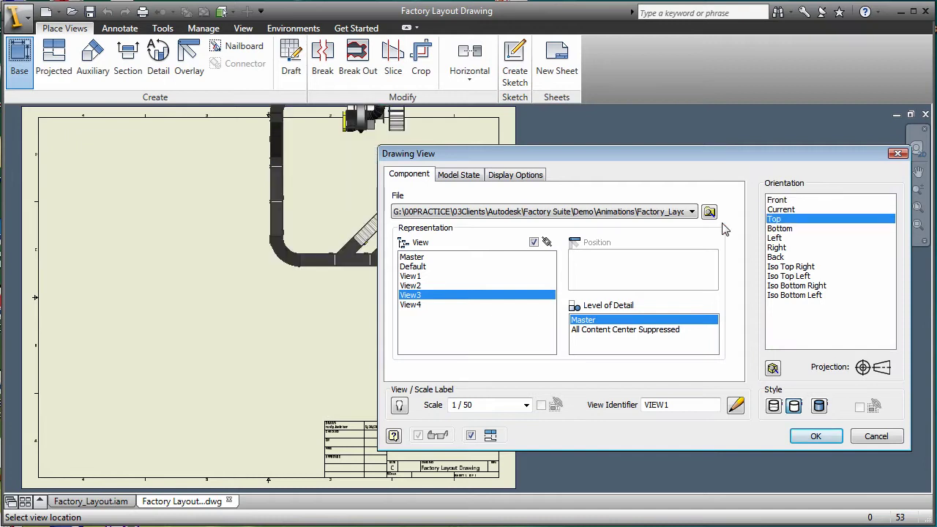
{"action": "left_click", "coordinate": [170, 232]}
{"action": "key", "text": "s"}
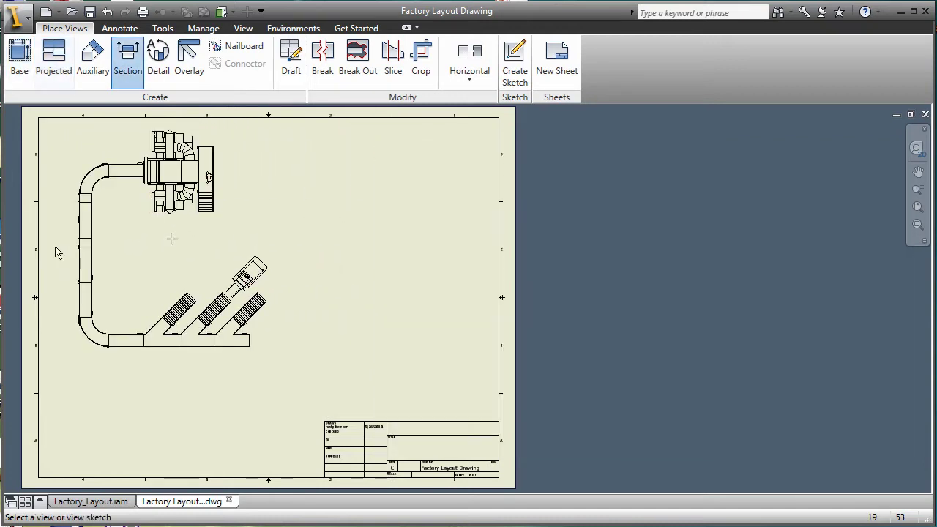
- Draw a section line and place SECTION A-A at 1/50 below the top view
{"action": "left_click", "coordinate": [286, 246]}
{"action": "right_click", "coordinate": [289, 229]}
{"action": "left_click", "coordinate": [311, 236]}
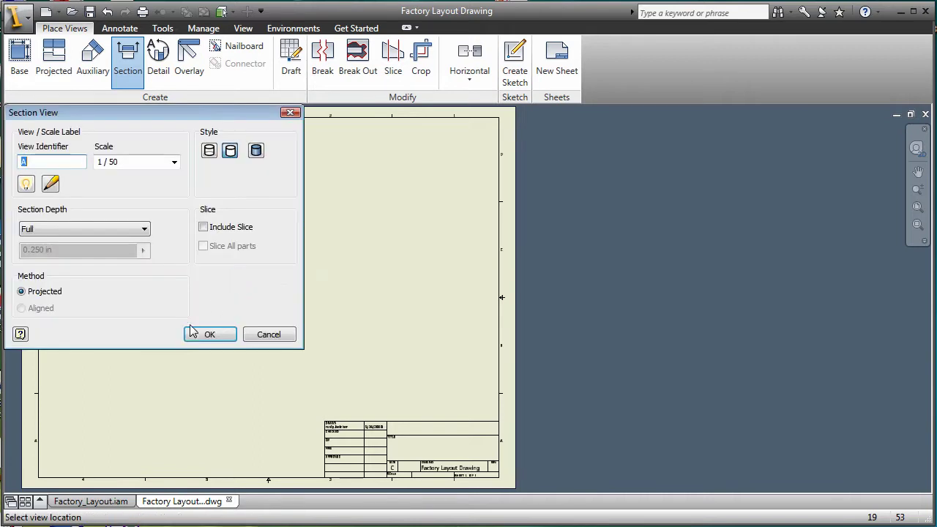
{"action": "left_click", "coordinate": [177, 411]}
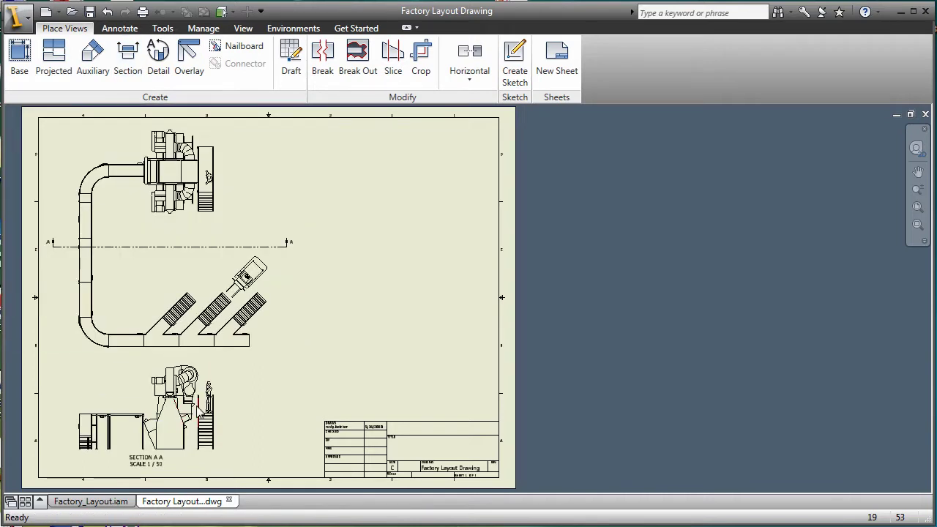
{"action": "left_click", "coordinate": [158, 59]}
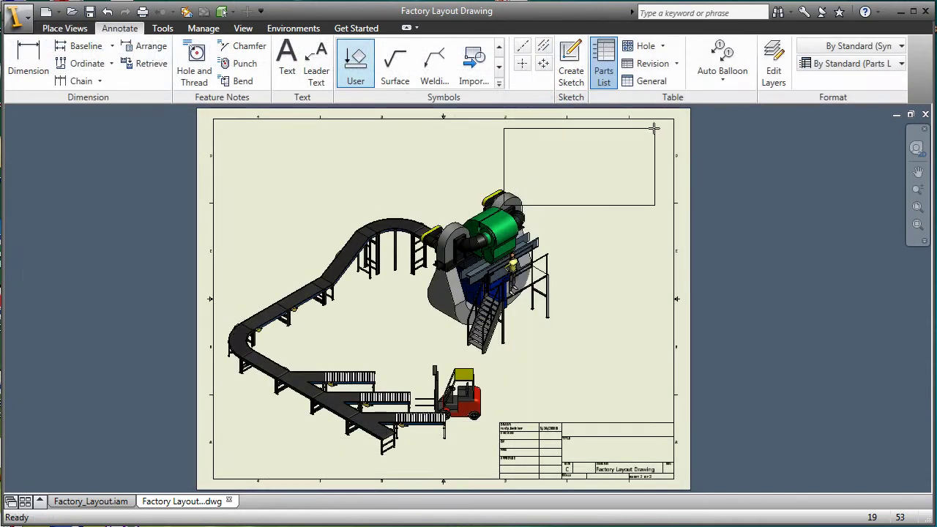
- Add a parts list at the sheet's top right and auto-balloon the conveyor and platform components in a row
{"action": "left_click", "coordinate": [674, 119]}
{"action": "left_click", "coordinate": [721, 66]}
{"action": "left_click_drag", "start_coordinate": [494, 174], "coordinate": [278, 345]}
{"action": "left_click", "coordinate": [757, 294]}
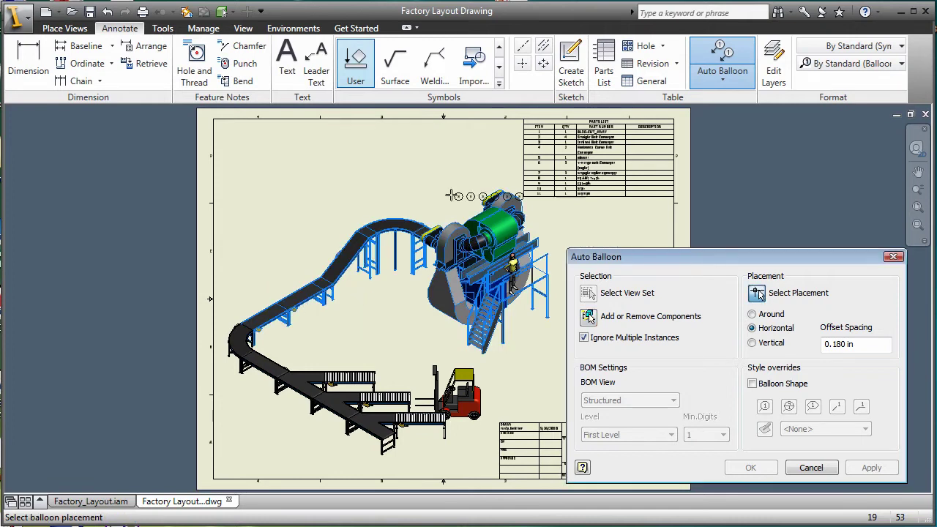
{"action": "left_click", "coordinate": [298, 175]}
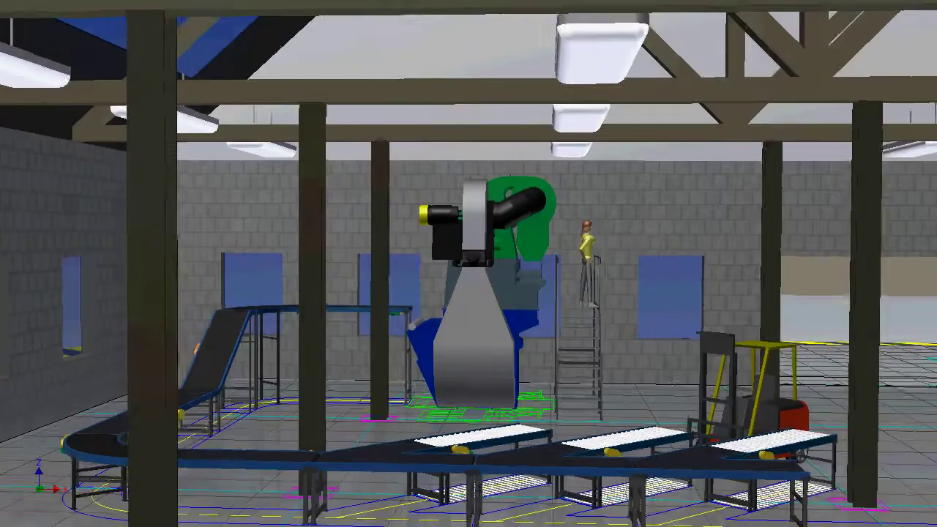